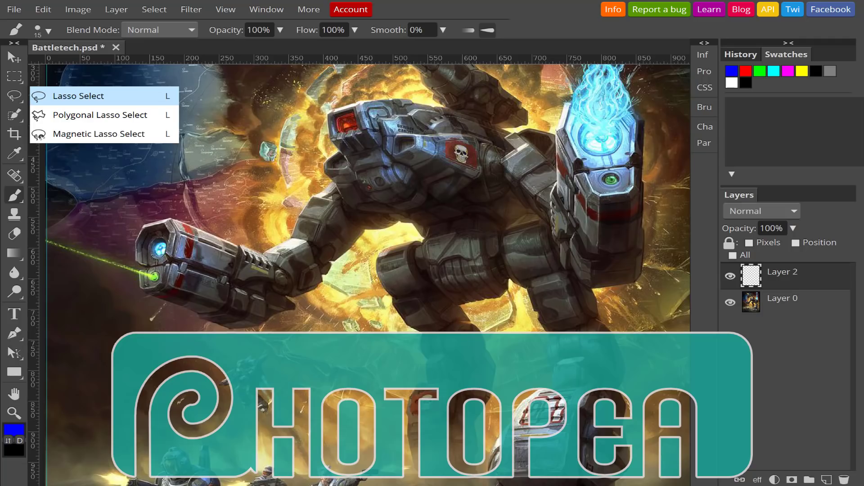
Switch to the devga.me free game development page and open its 2D Graphics Applications list for reading.
key(alt+Tab)
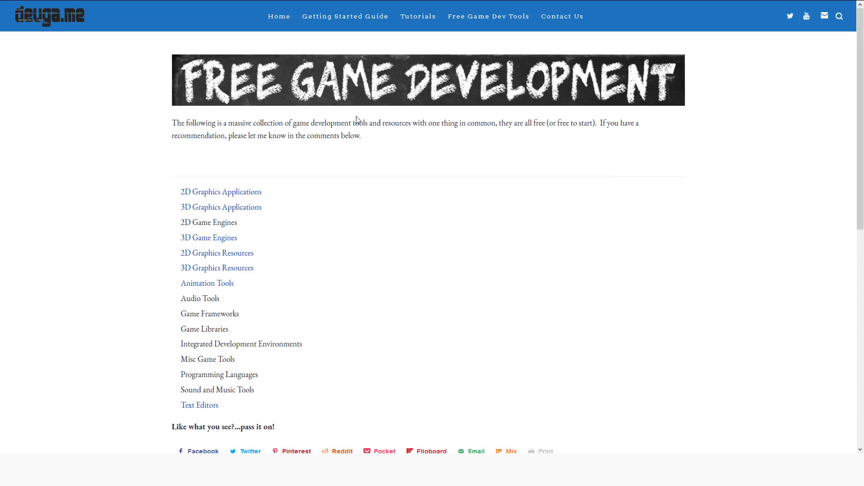
click(240, 202)
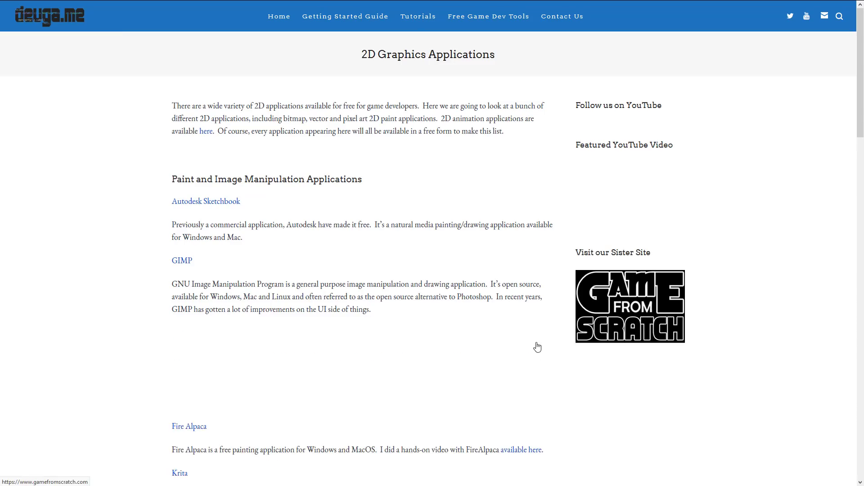
scroll(539, 346, down, 2)
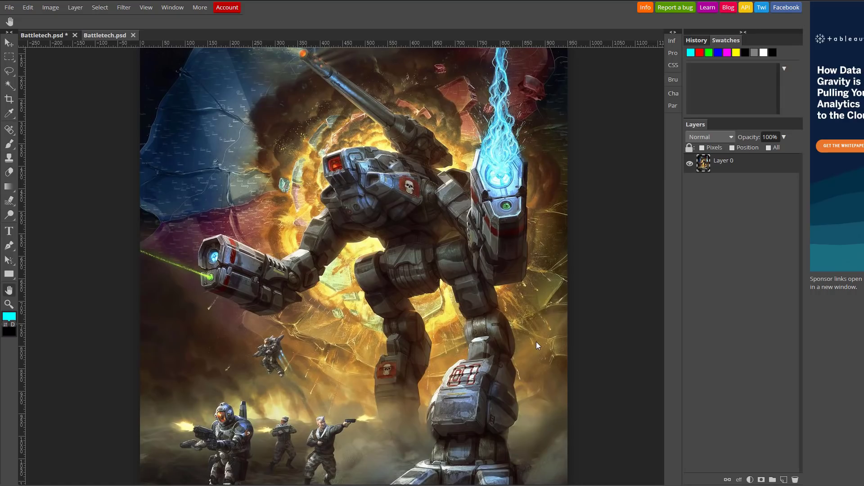
key(F11)
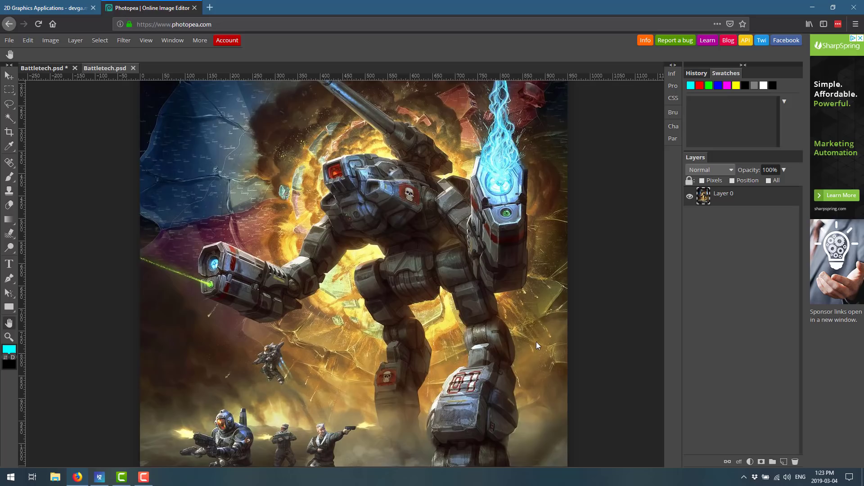
key(F11)
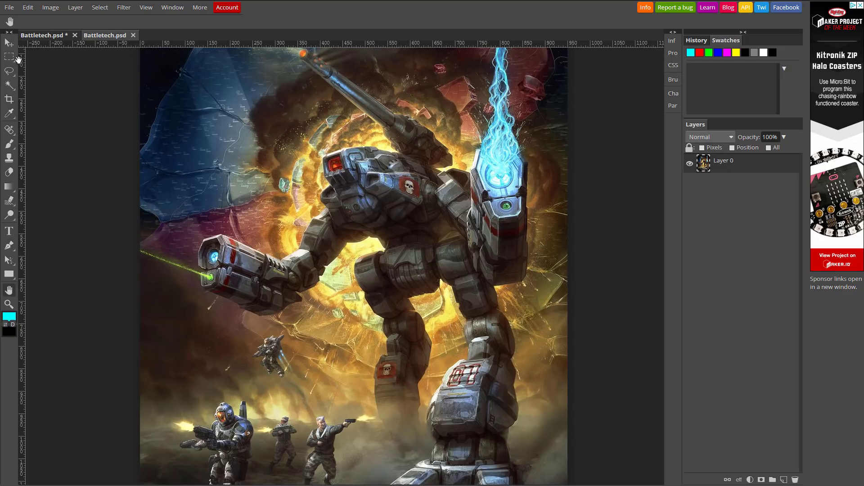
Select part of the mech's shoulder cannon barrel by colour with the Magic Wand.
mouse_move(10, 61)
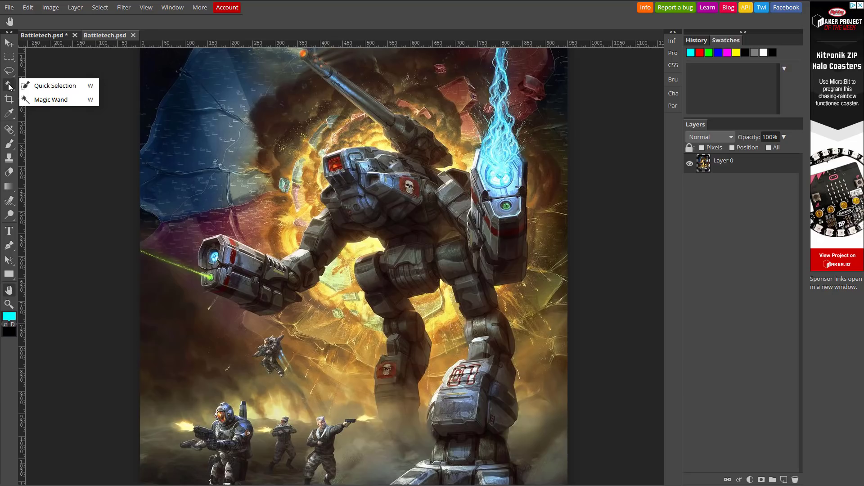
click(50, 100)
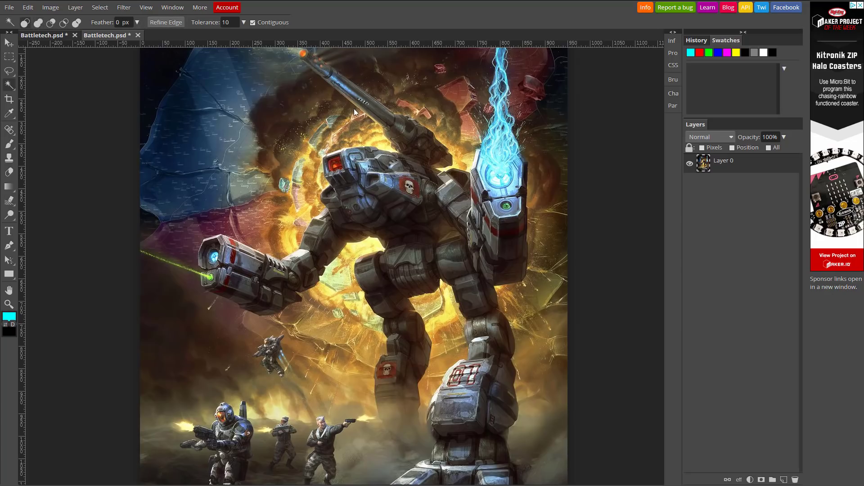
click(380, 111)
click(12, 99)
right_click(10, 113)
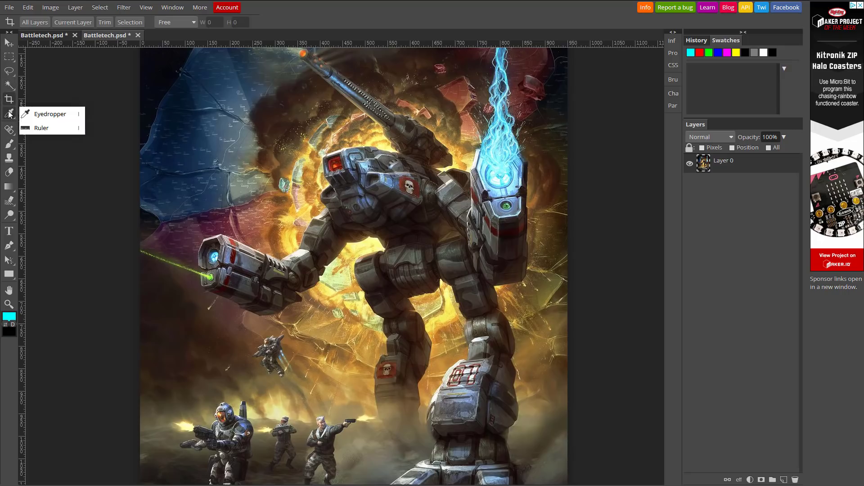
right_click(12, 131)
right_click(12, 144)
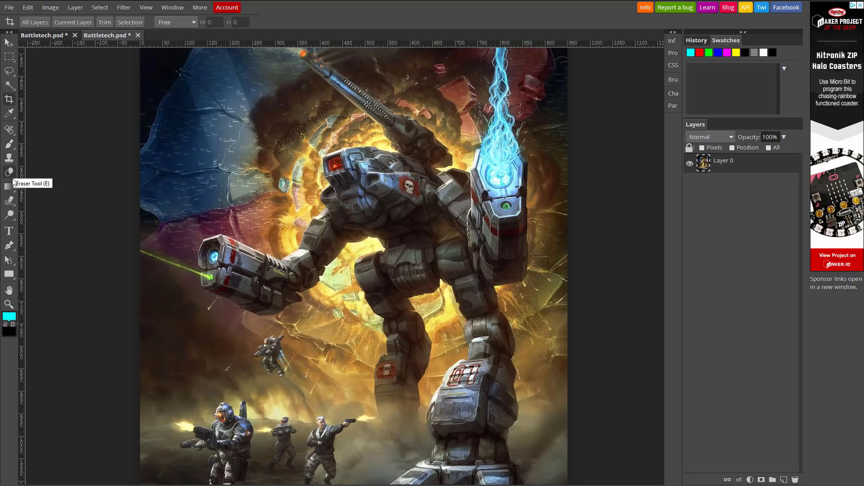
right_click(15, 200)
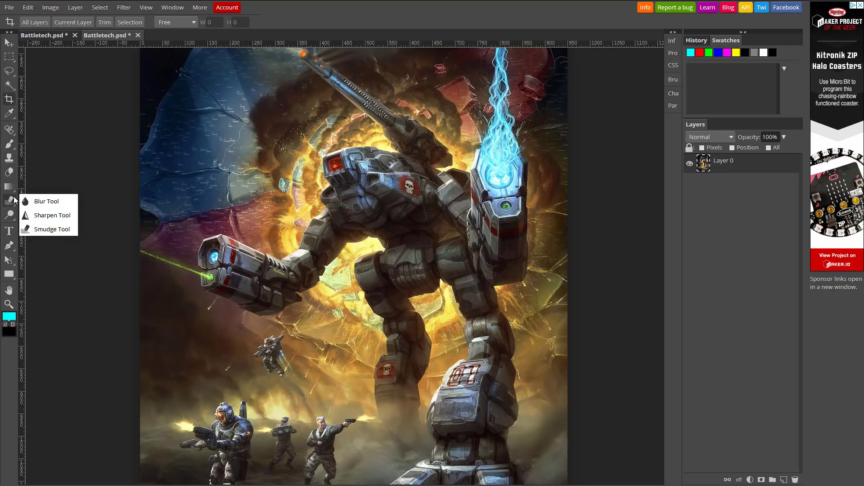
click(45, 201)
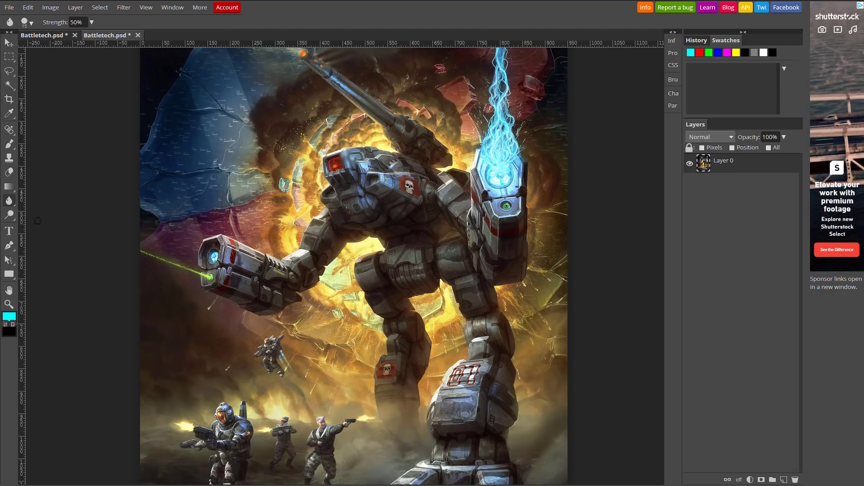
Smudge the upper edge of the mech's head beside its red eye with the Smudge Tool.
right_click(11, 201)
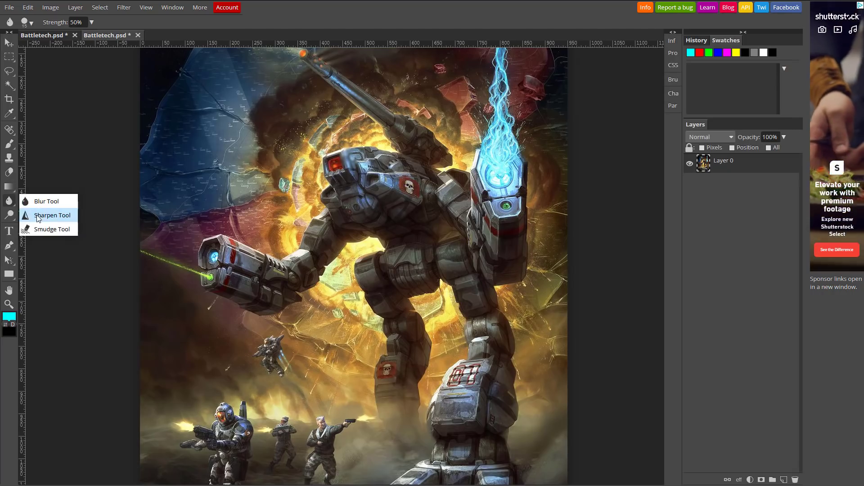
click(43, 230)
mouse_move(353, 144)
mouse_down()
mouse_move(350, 161)
mouse_move(356, 154)
mouse_up()
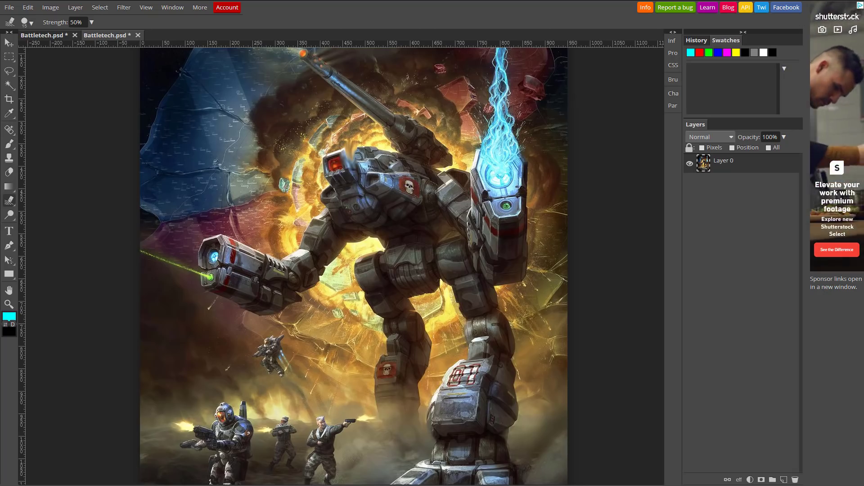
Check the brush size, hardness and preset tips available for the Dodge tool without changing them.
click(9, 215)
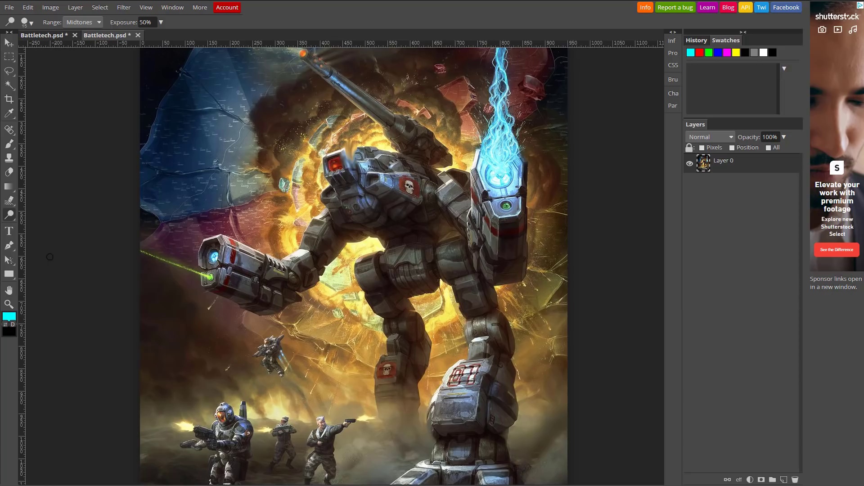
right_click(359, 258)
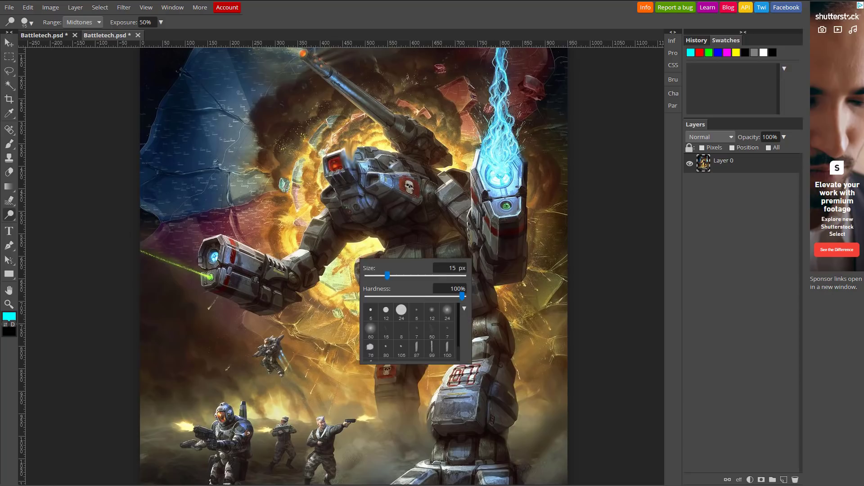
click(289, 274)
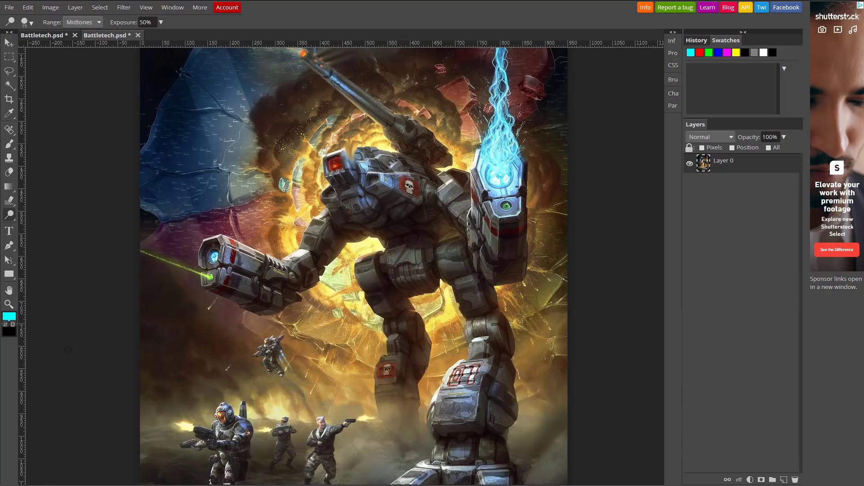
Examine the mech's upper leg armour down to pixel-grid level with the Zoom tool and return to an overview of the artwork.
click(9, 304)
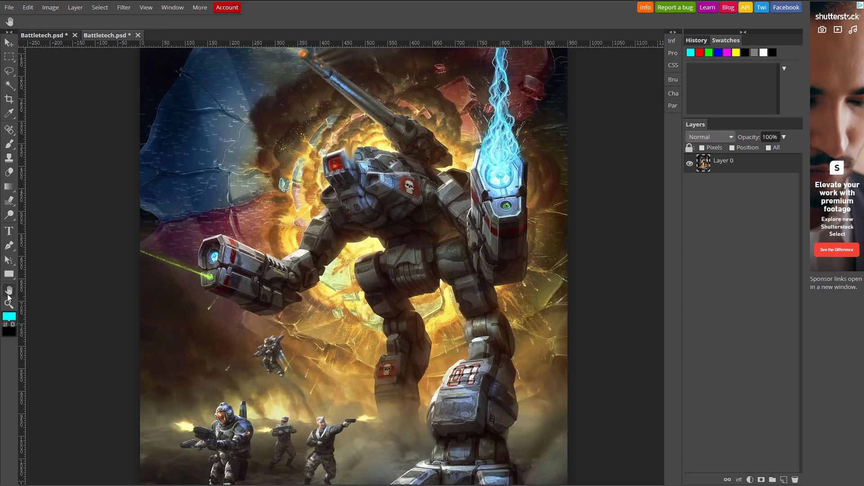
click(432, 276)
click(432, 276)
scroll(432, 276, down, 6)
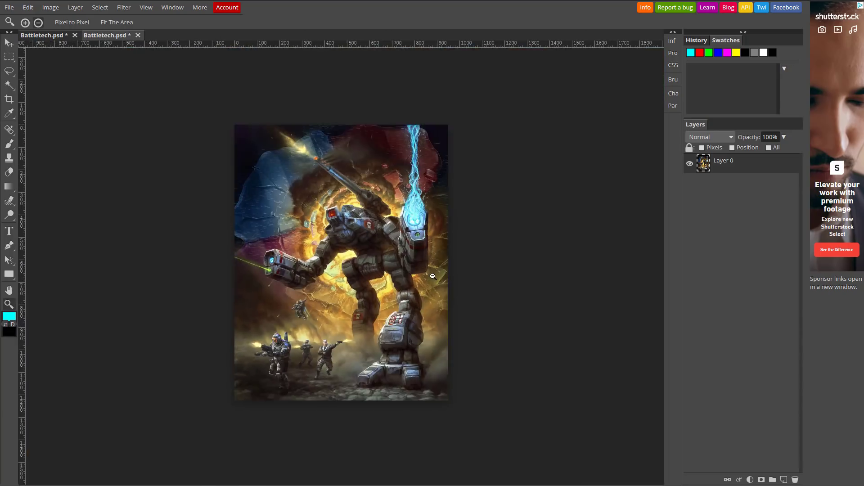
scroll(433, 276, up, 6)
scroll(433, 276, up, 1)
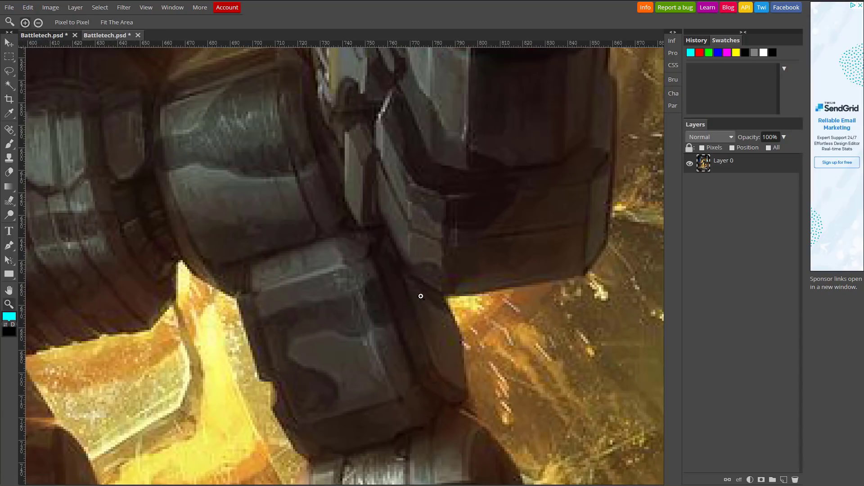
scroll(369, 302, up, 6)
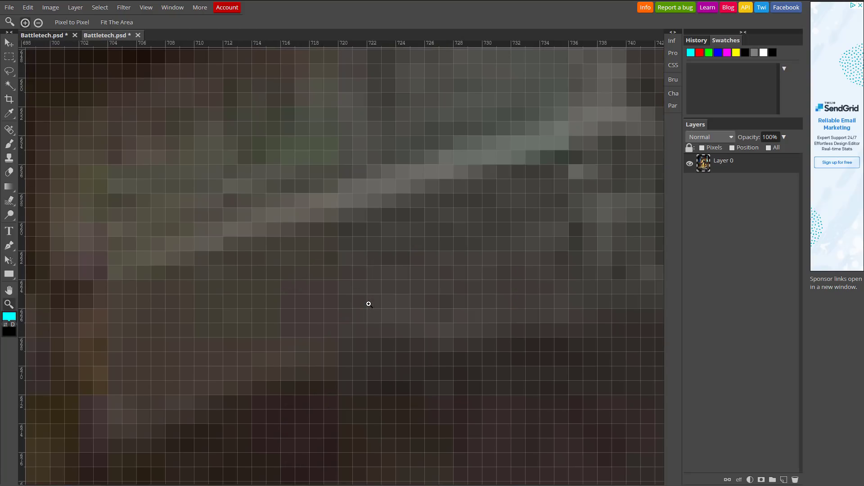
scroll(369, 304, up, 2)
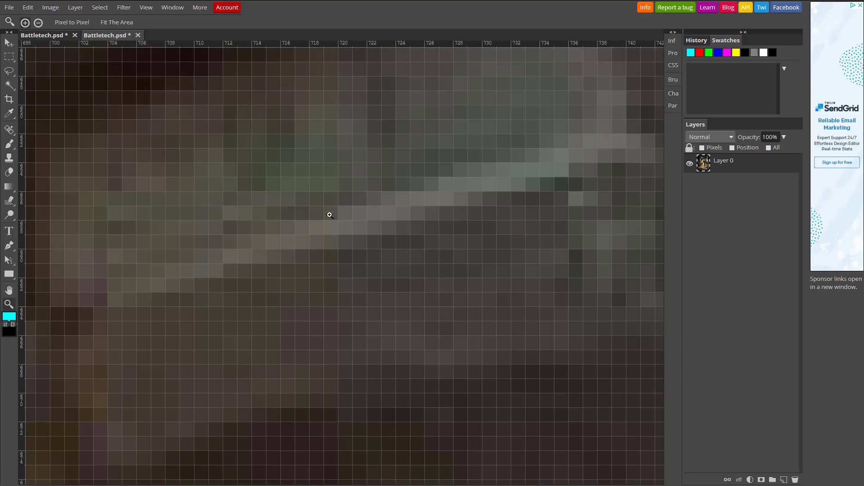
key(alt)
scroll(403, 222, down, 6)
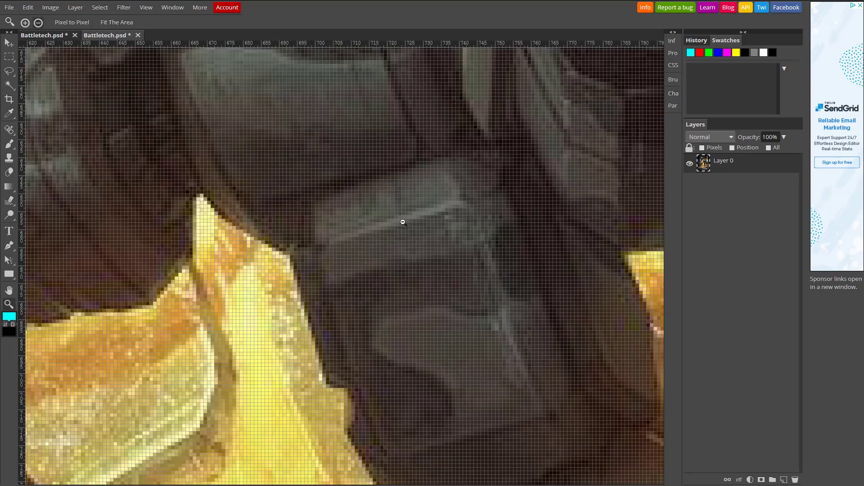
scroll(403, 222, up, 6)
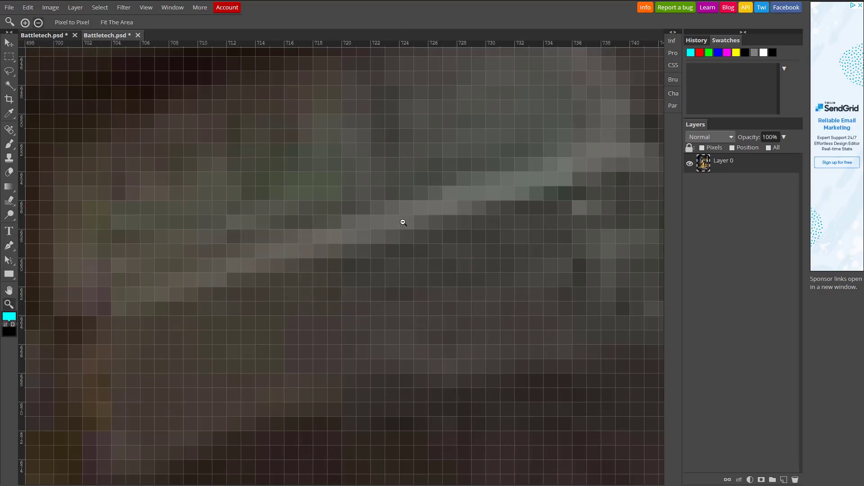
scroll(403, 222, down, 8)
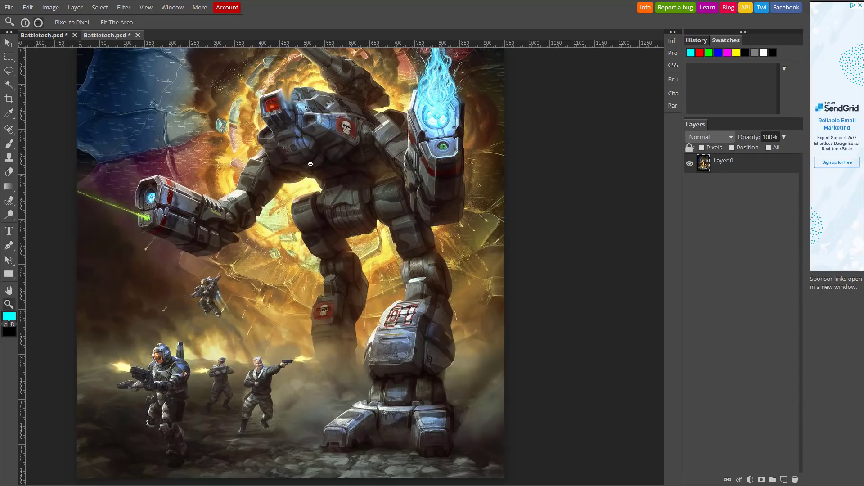
Review the full list of available interface languages down to the option for creating a translation.
click(203, 9)
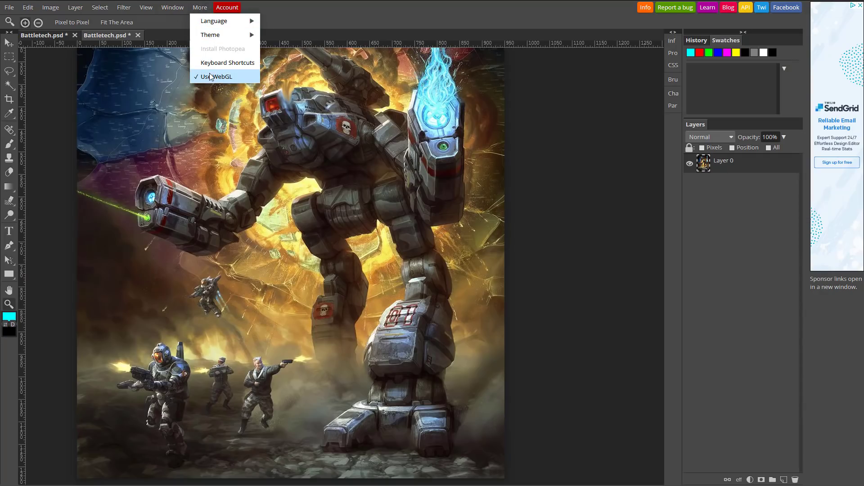
mouse_move(211, 21)
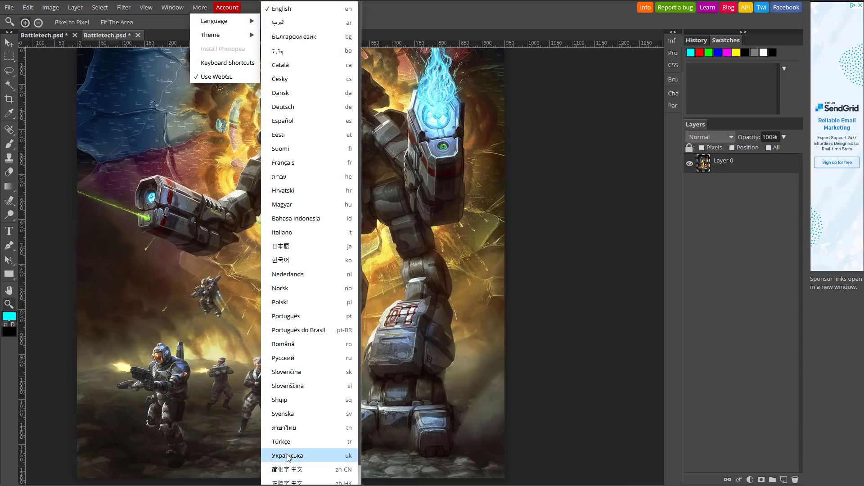
scroll(340, 117, down, 1)
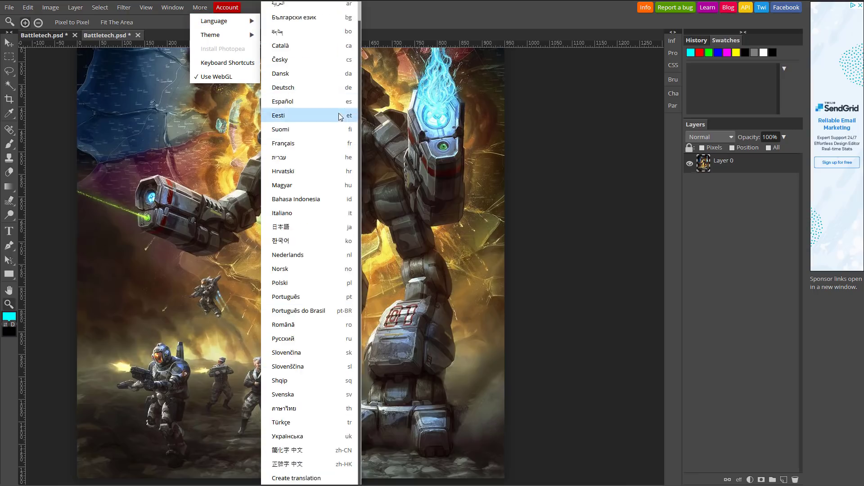
scroll(340, 117, up, 1)
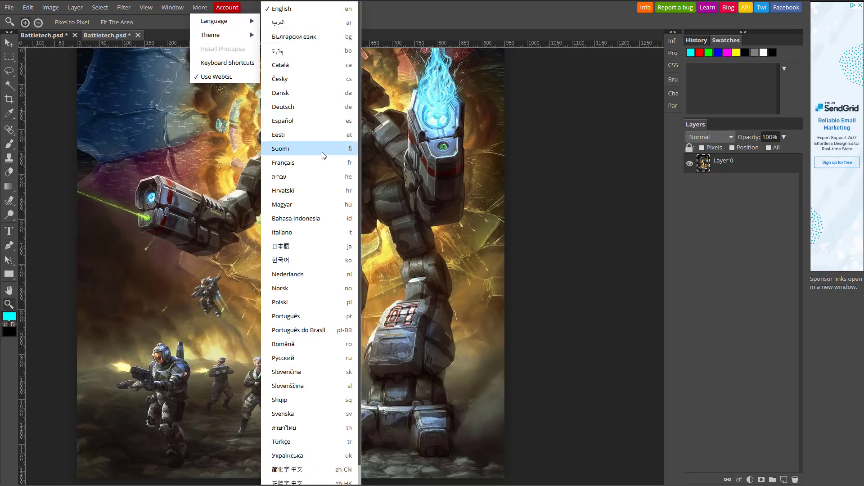
scroll(311, 157, down, 1)
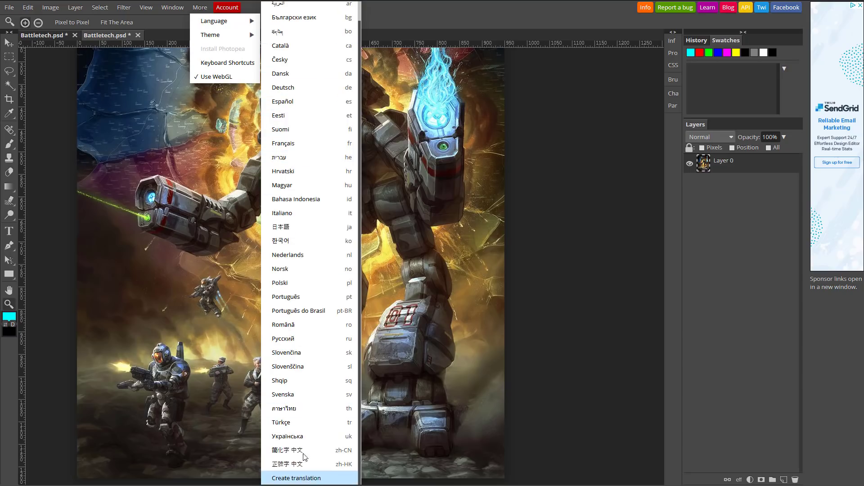
Try the Silver interface theme and switch the interface back to a dark theme.
mouse_move(229, 41)
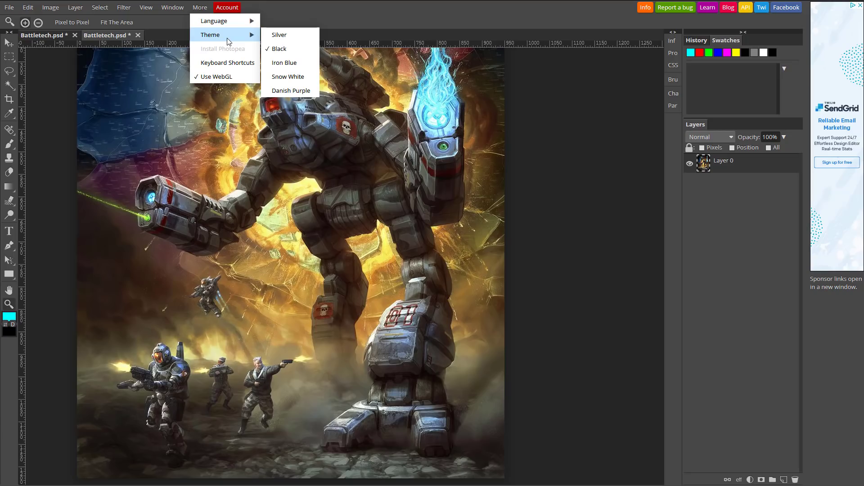
click(272, 36)
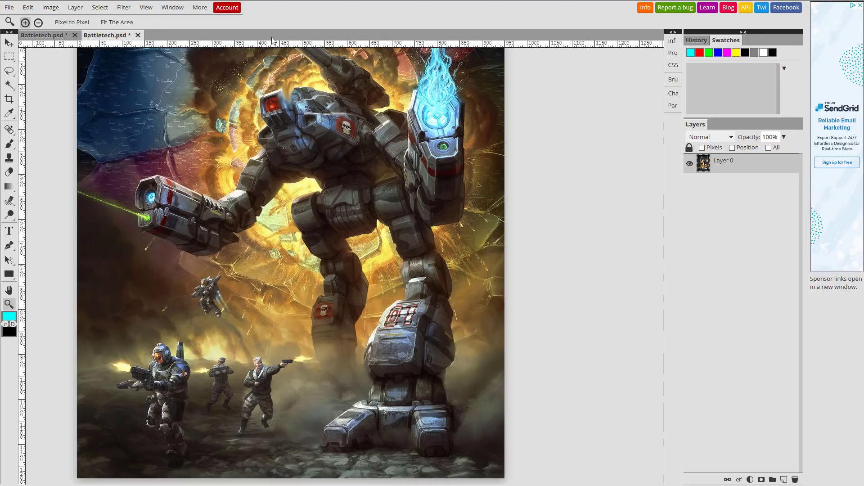
click(199, 8)
mouse_move(226, 36)
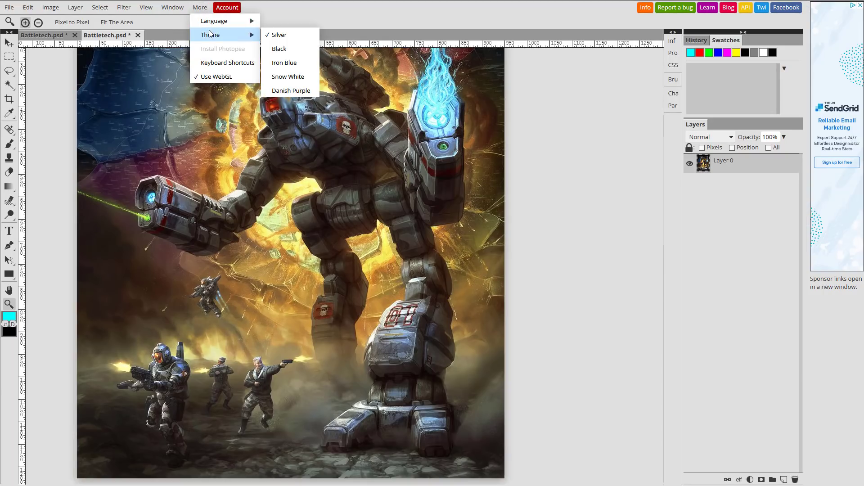
click(284, 49)
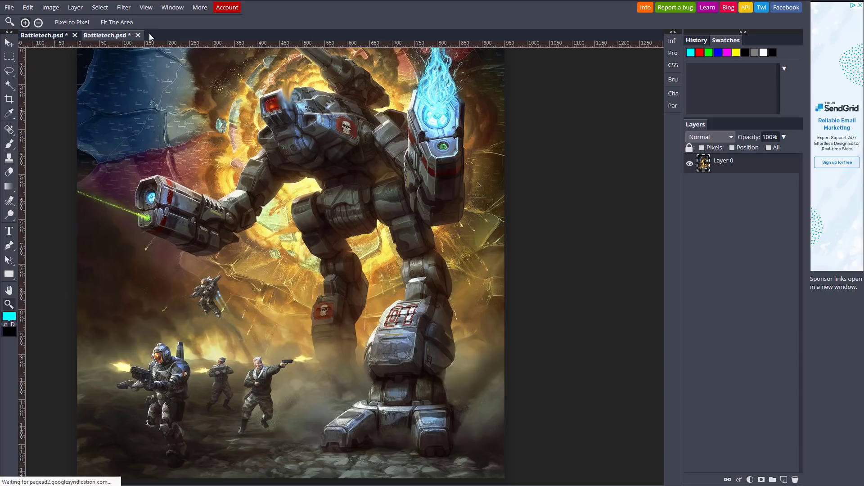
click(167, 13)
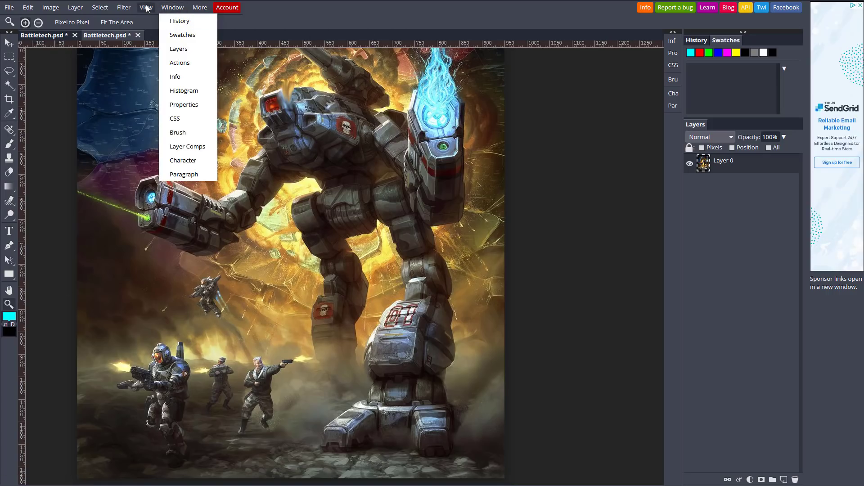
click(147, 8)
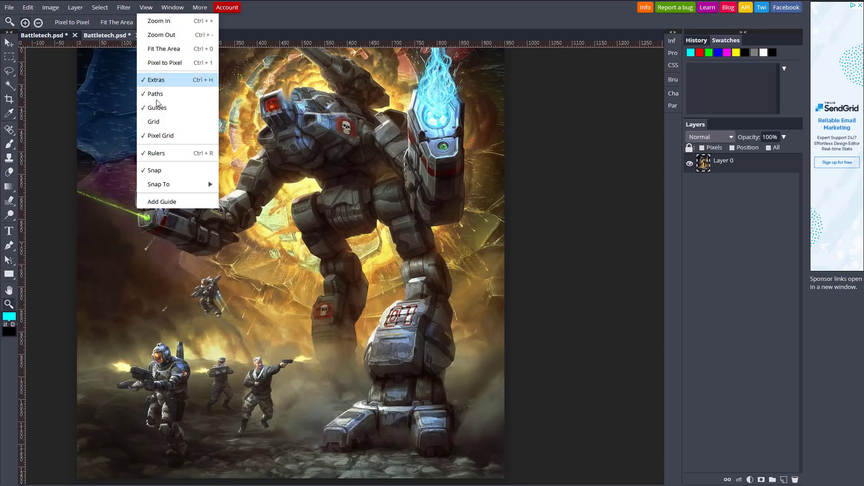
Hide the rulers and look at the two open Battletech.psd documents in turn.
click(161, 152)
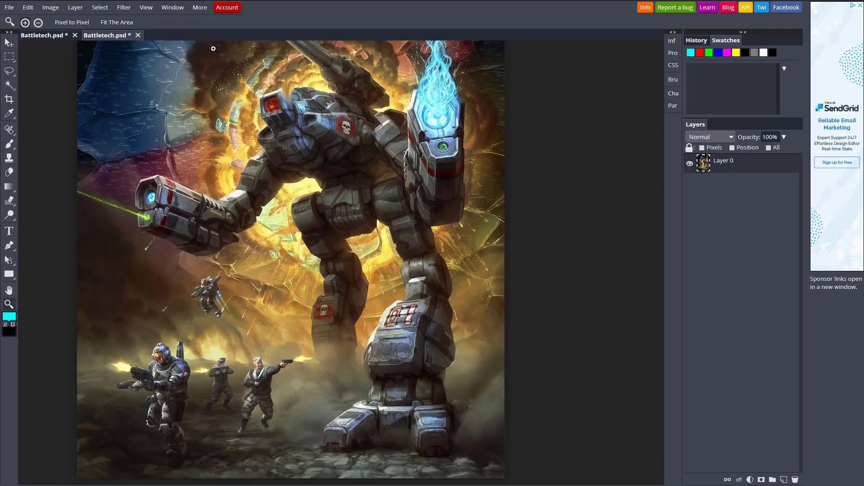
click(44, 36)
click(116, 37)
Review the available filter categories, including the Noise, Render and Other filters.
click(146, 8)
click(121, 8)
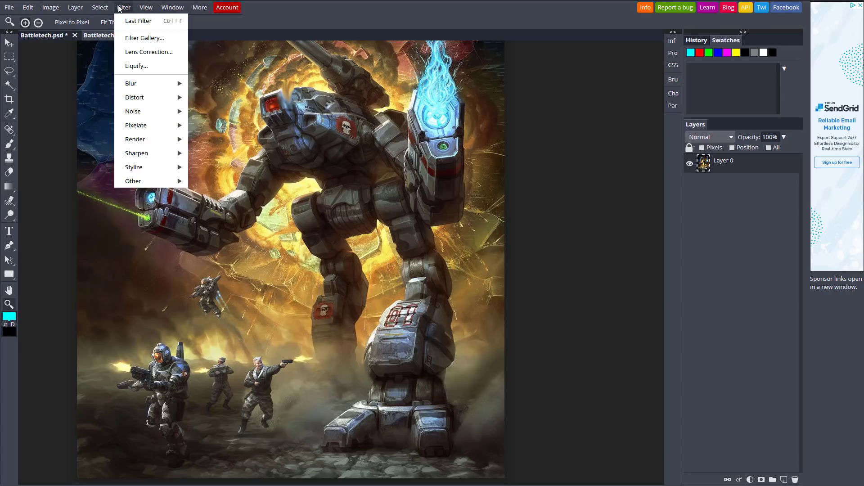
mouse_move(147, 88)
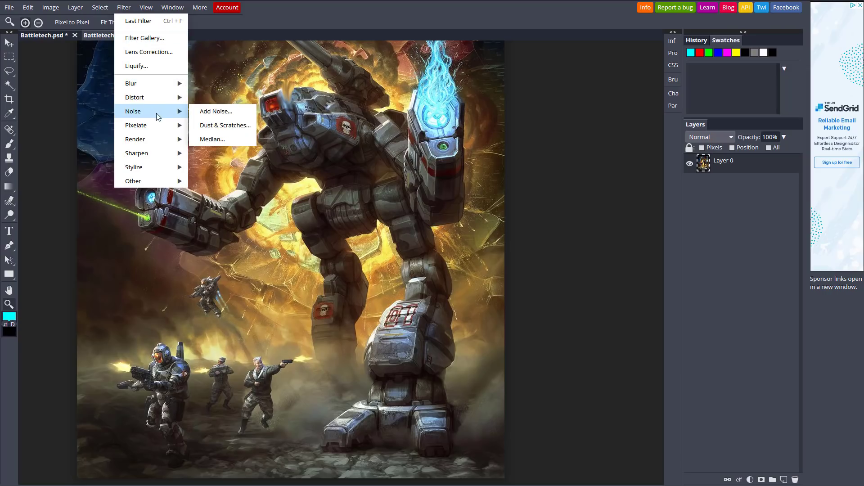
mouse_move(158, 139)
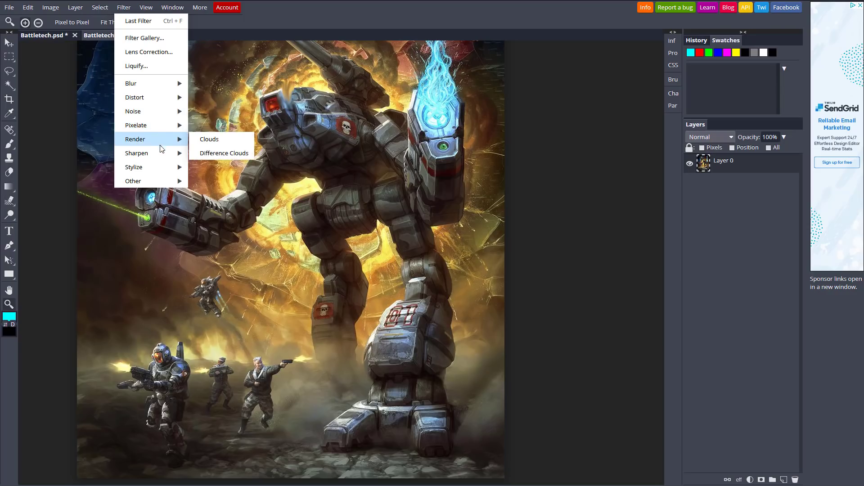
mouse_move(161, 168)
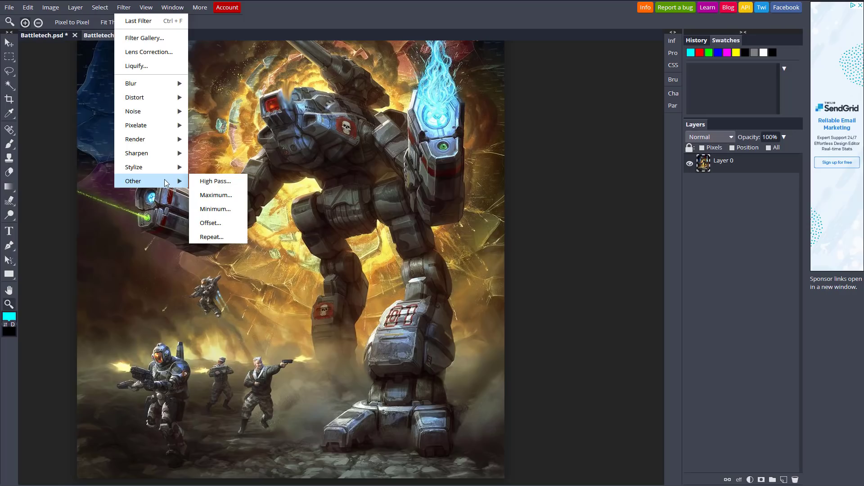
Smear trial Liquify strokes over the cannon and arm, reset them, and apply a downward warp between the mech's shoulder and glowing arm.
click(140, 66)
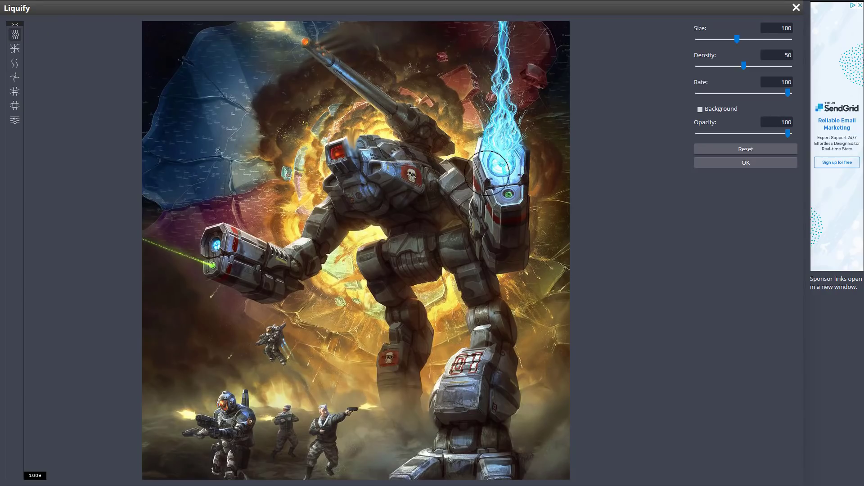
mouse_move(409, 97)
mouse_down()
mouse_move(403, 148)
mouse_move(406, 169)
mouse_move(415, 121)
mouse_move(411, 186)
mouse_up()
mouse_move(303, 172)
mouse_down()
mouse_move(297, 195)
mouse_move(335, 233)
mouse_move(340, 273)
mouse_up()
mouse_move(274, 237)
mouse_down()
mouse_move(289, 273)
mouse_move(328, 288)
mouse_up()
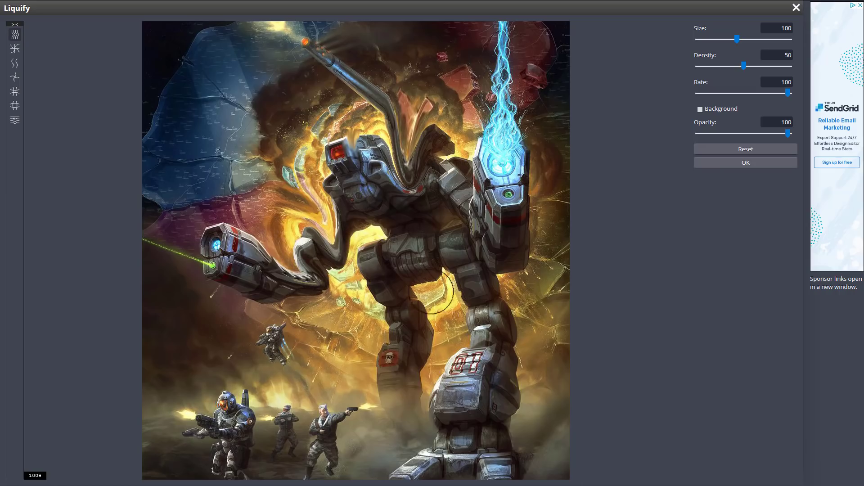
click(737, 149)
mouse_move(445, 121)
mouse_down()
mouse_move(435, 203)
mouse_move(474, 157)
mouse_move(473, 257)
mouse_up()
click(746, 162)
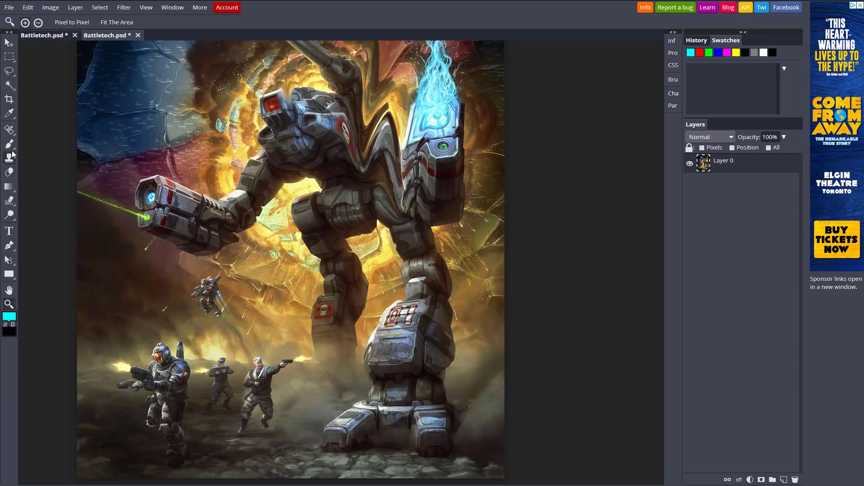
Paint two crossing blue Brush strokes on the background between the flying soldier and the mech's leg.
click(10, 144)
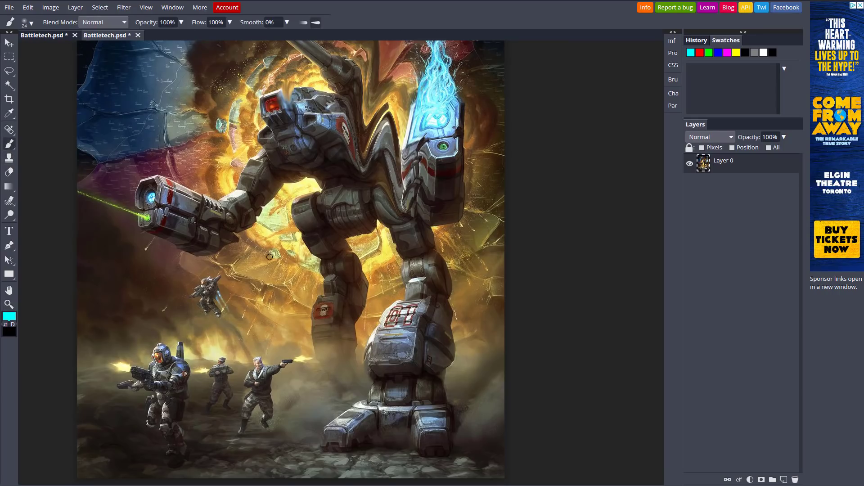
click(719, 53)
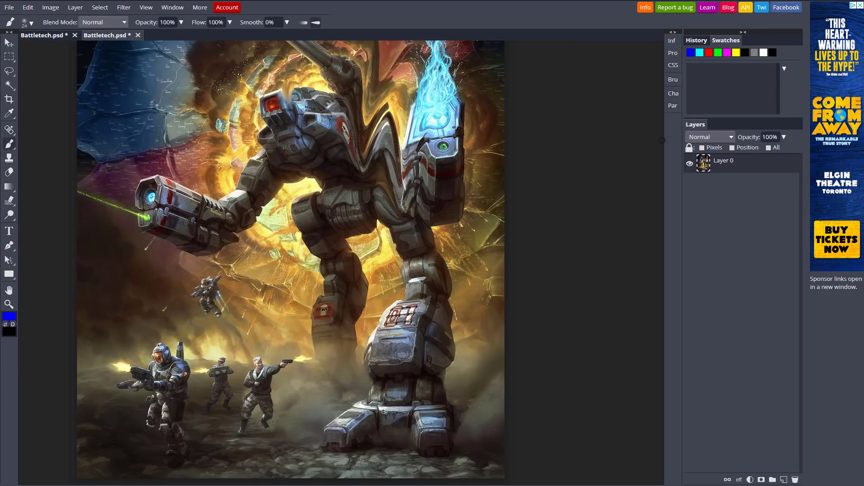
drag(266, 248, 274, 332)
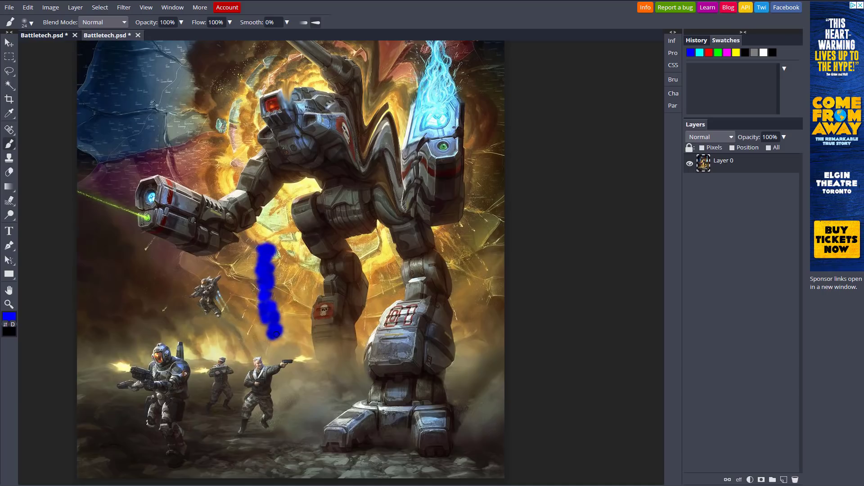
drag(297, 270, 242, 312)
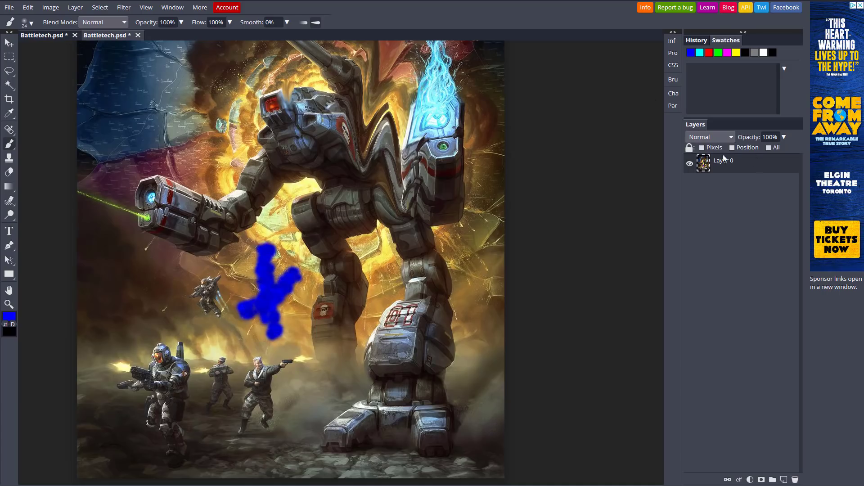
Review the brush's Color Dynamics, Tip Dynamics and Scatter settings and choose the 50 px preset tip.
click(677, 80)
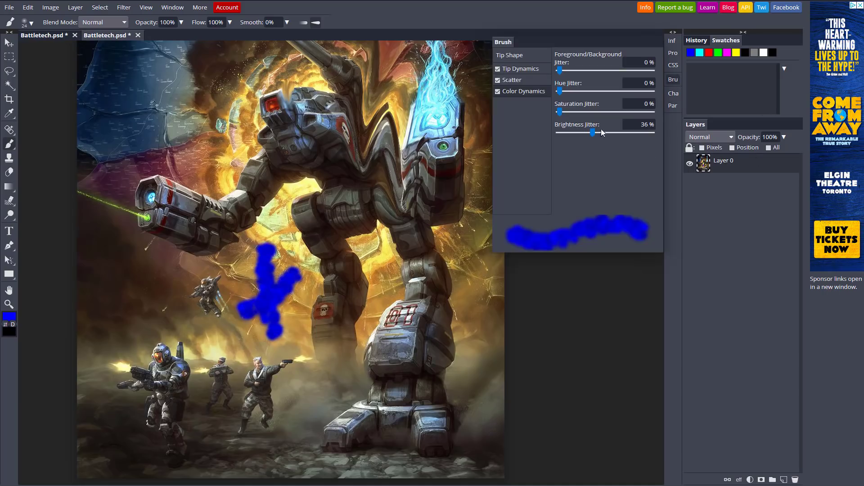
click(509, 69)
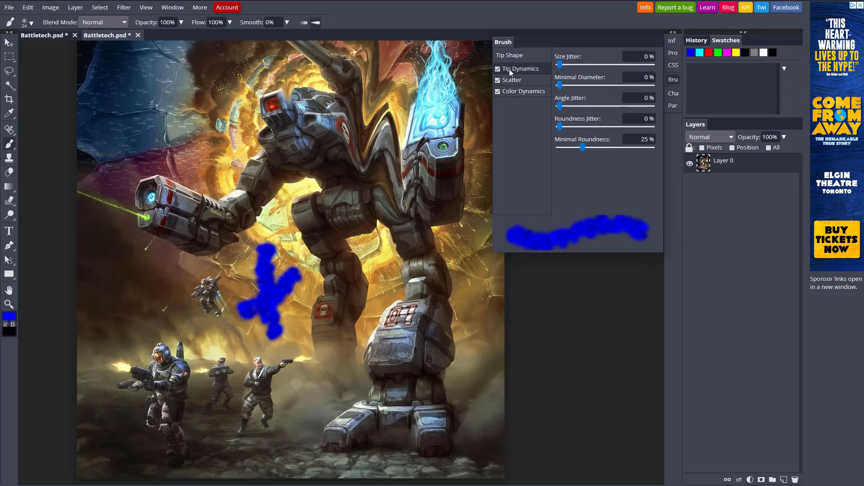
click(517, 80)
click(517, 56)
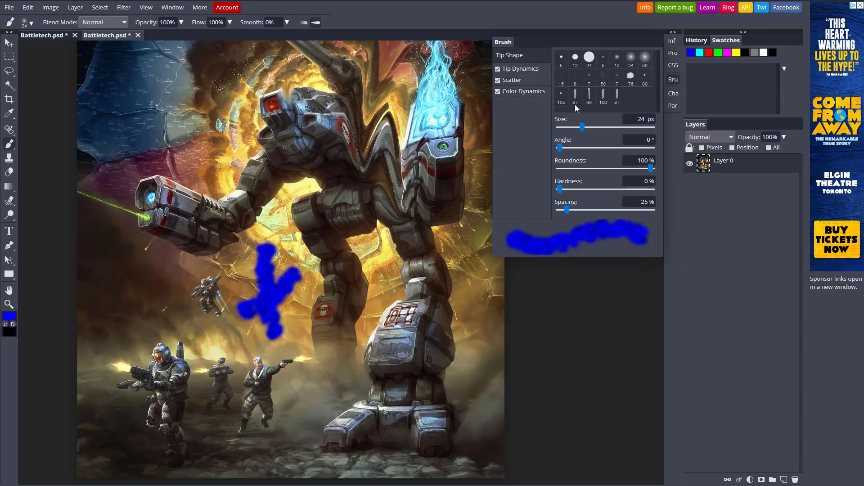
click(603, 95)
click(602, 86)
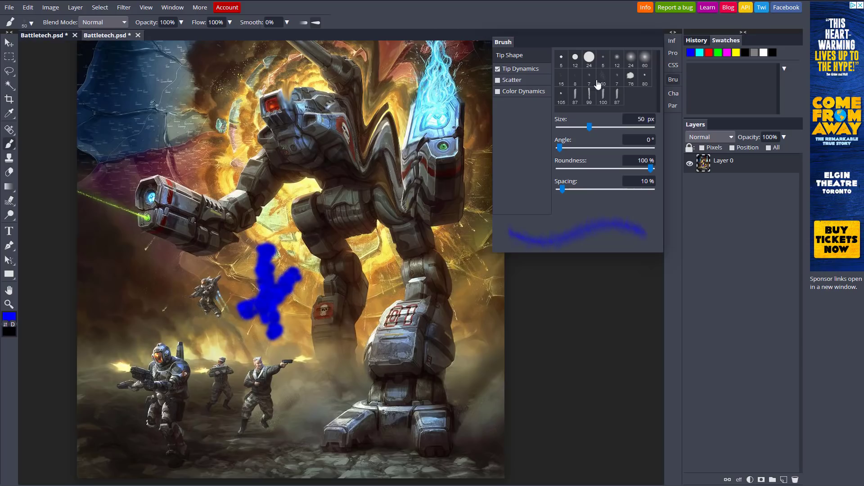
Paint loose blue strokes across the mech's lower legs and display the layer's properties.
drag(437, 246, 362, 336)
drag(375, 238, 406, 373)
mouse_move(396, 244)
mouse_down()
mouse_move(426, 291)
mouse_move(377, 311)
mouse_move(332, 285)
mouse_up()
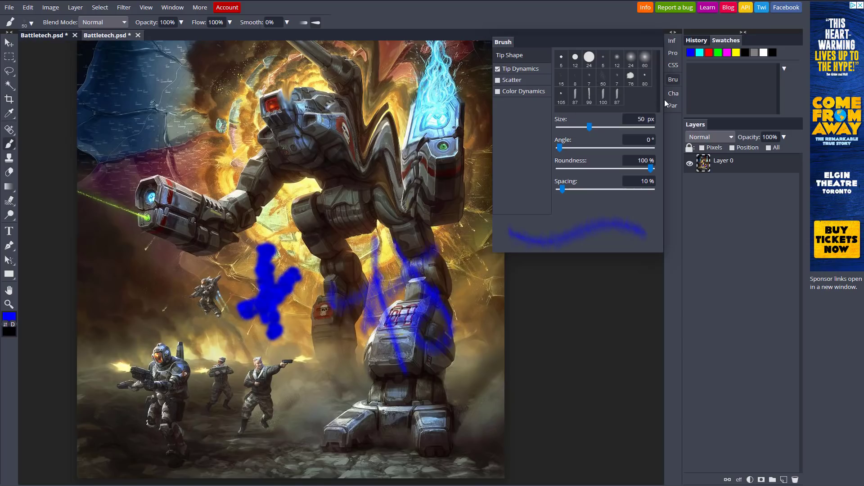
click(673, 55)
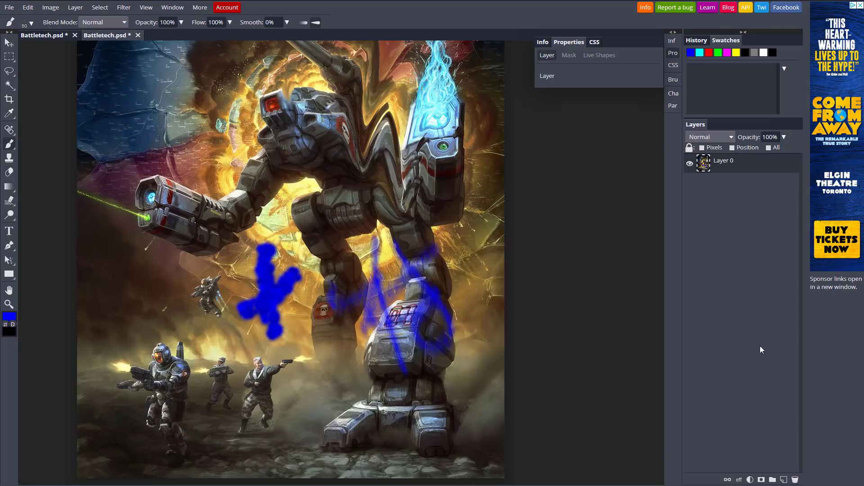
Add a new layer above the artwork and paint broad blue strokes across the mech's torso and arms.
click(784, 480)
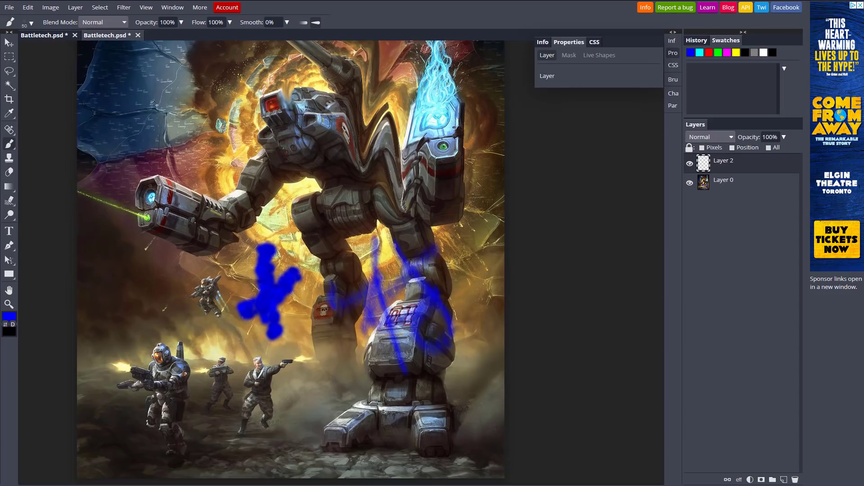
mouse_move(499, 176)
mouse_down()
mouse_move(315, 194)
mouse_move(203, 158)
mouse_move(301, 144)
mouse_up()
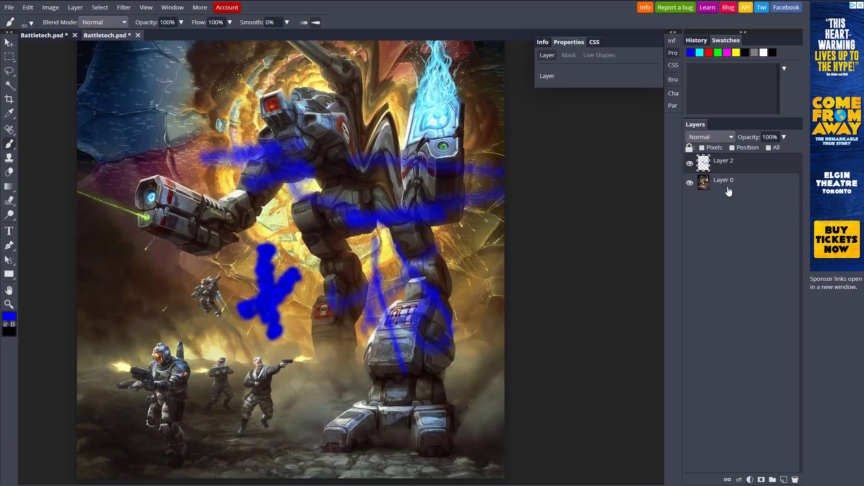
Try moving Layer 0 above the painted layer, undo the reorder, and toggle the painted layer's visibility off and on.
drag(729, 192, 731, 157)
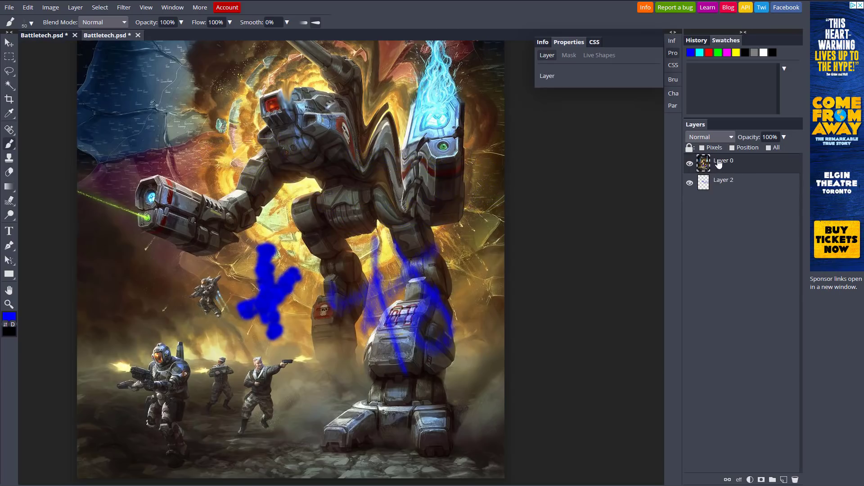
key(ctrl+z)
click(690, 163)
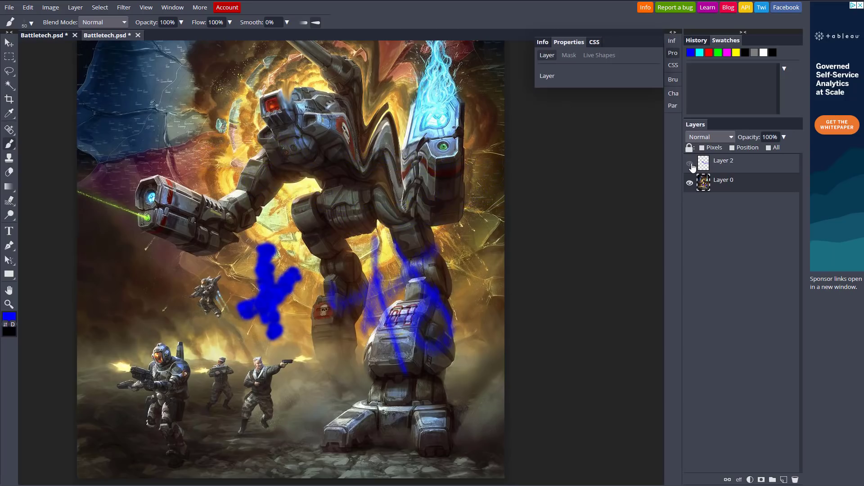
click(690, 163)
Delete Layer 2 with the blue torso strokes.
right_click(738, 163)
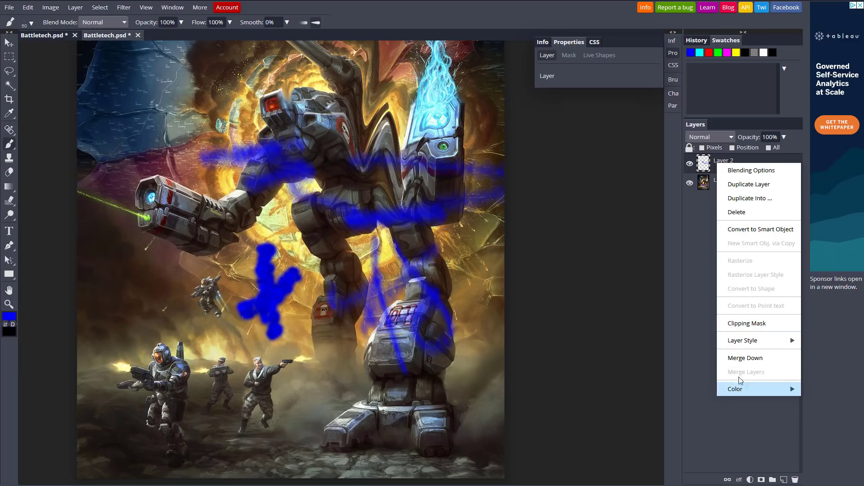
click(737, 213)
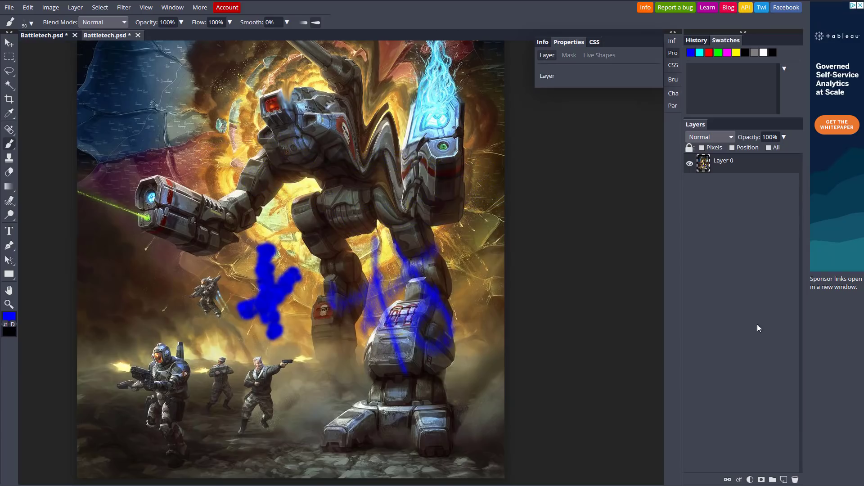
Review the adjustment layer types and the image adjustment and transform commands without applying any.
click(751, 480)
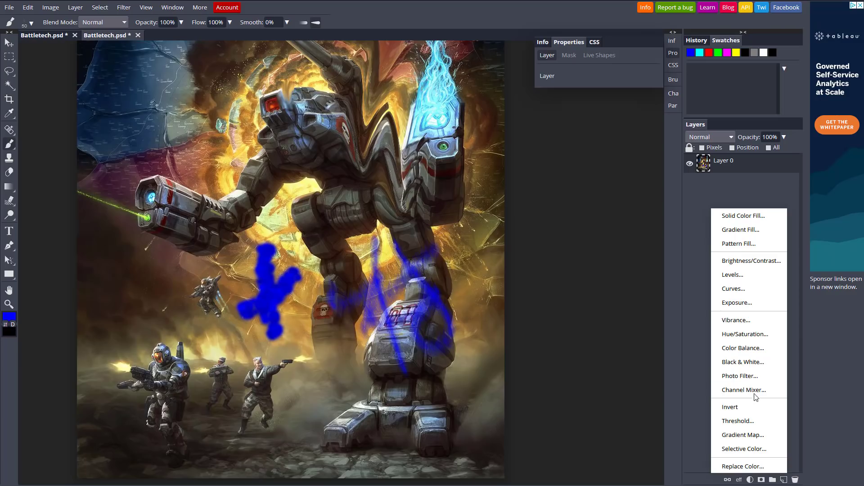
click(686, 278)
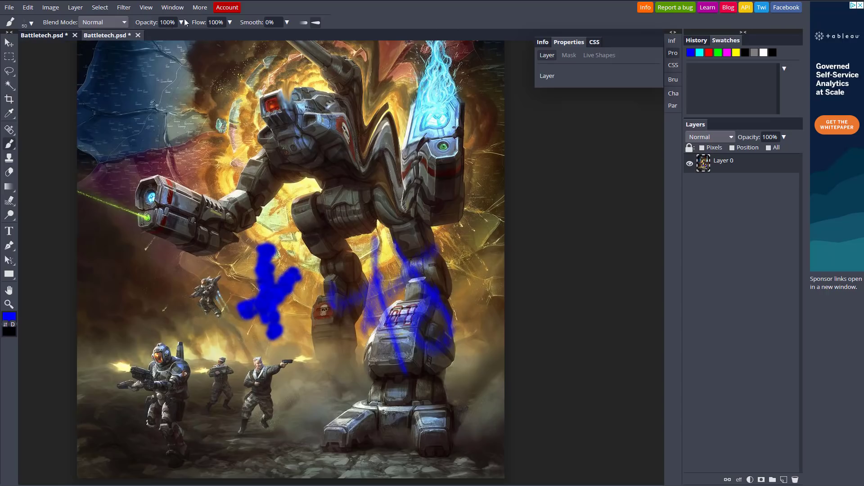
click(51, 7)
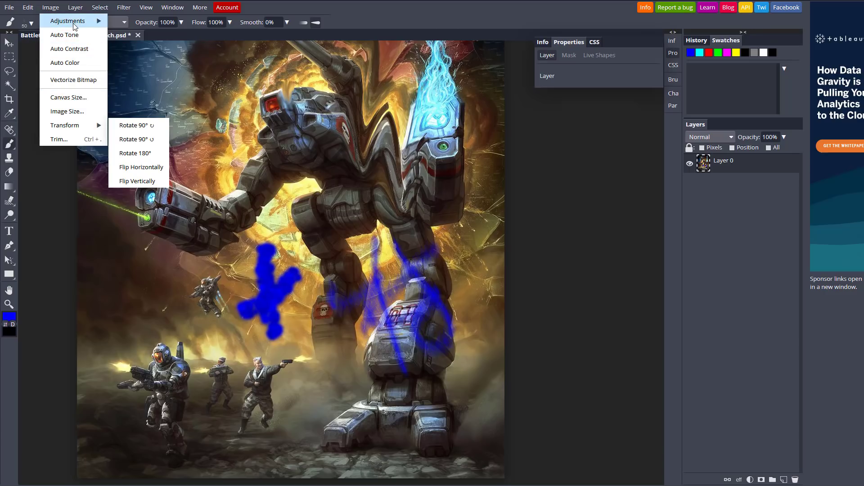
mouse_move(93, 26)
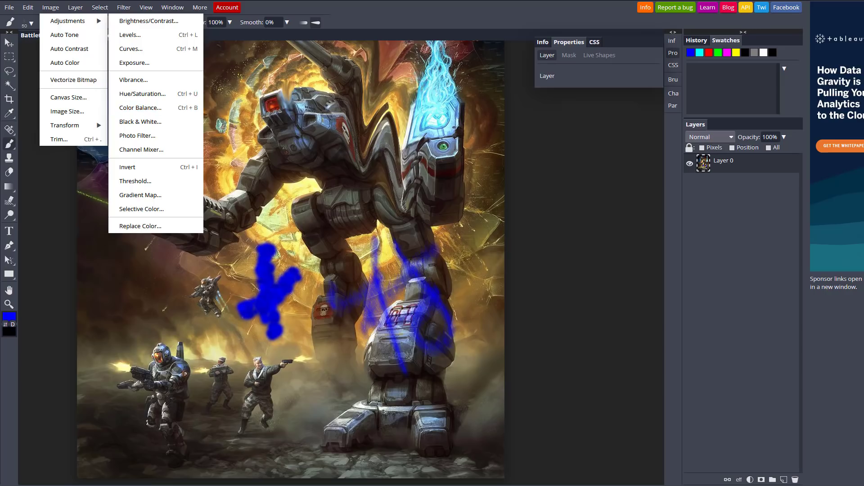
click(730, 219)
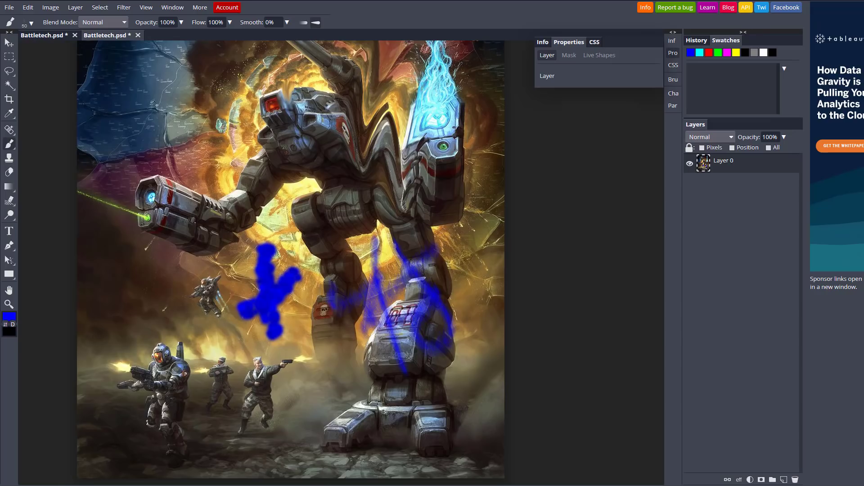
Review the save options and the full list of export formats, including the additional ones.
click(13, 7)
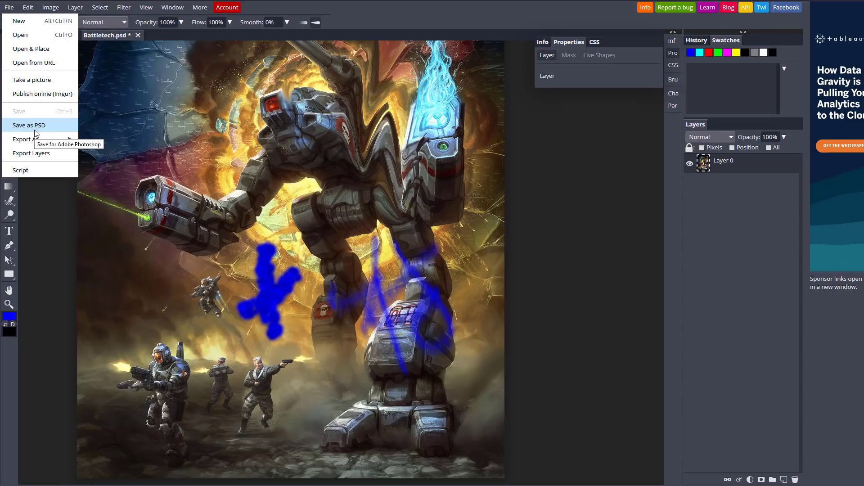
mouse_move(44, 146)
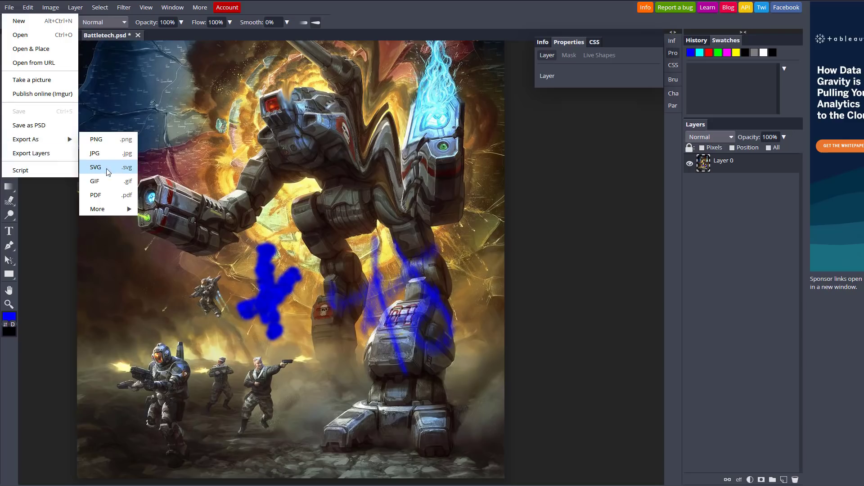
mouse_move(119, 215)
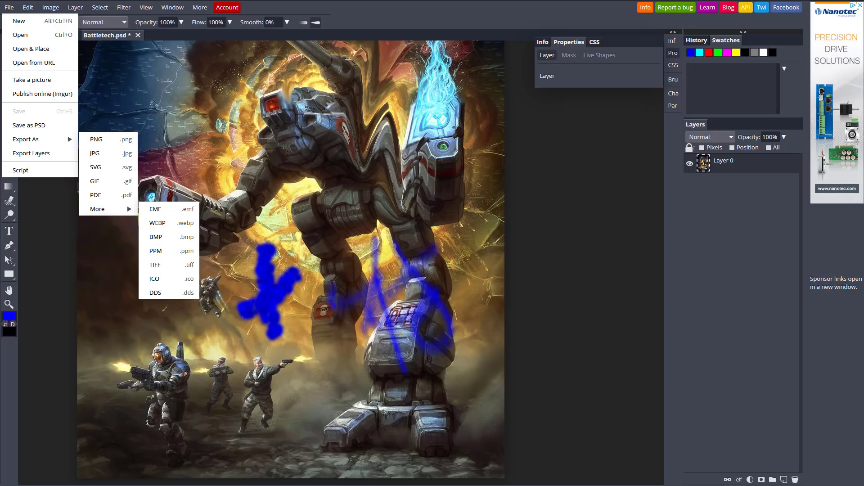
click(863, 112)
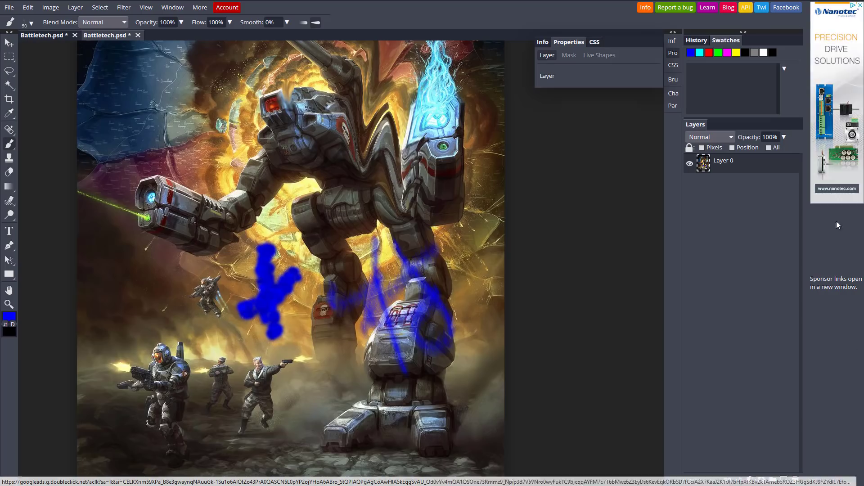
Leave the browser's full-screen mode briefly and return to it.
key(F11)
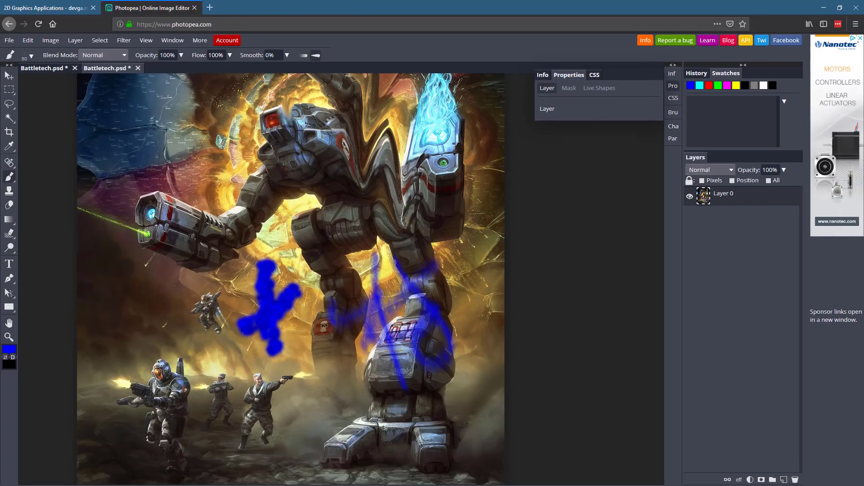
key(F11)
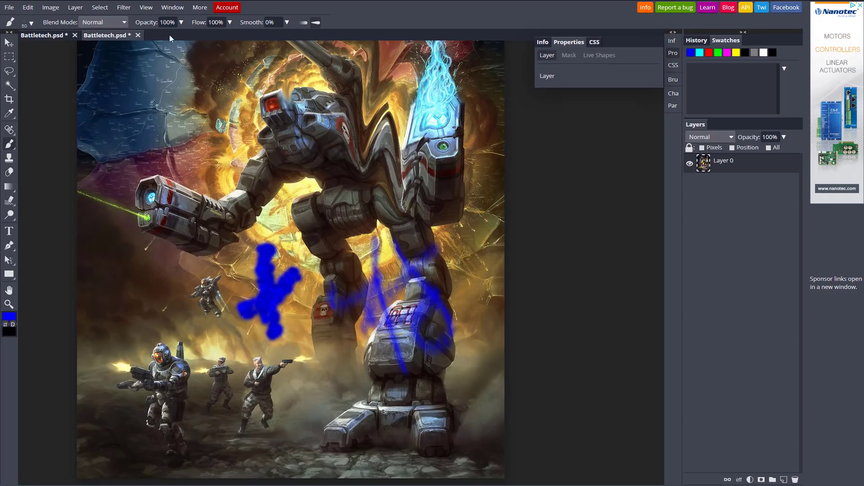
Review the additional application options and the account types with their premium, team and distributor plans without buying any.
click(201, 9)
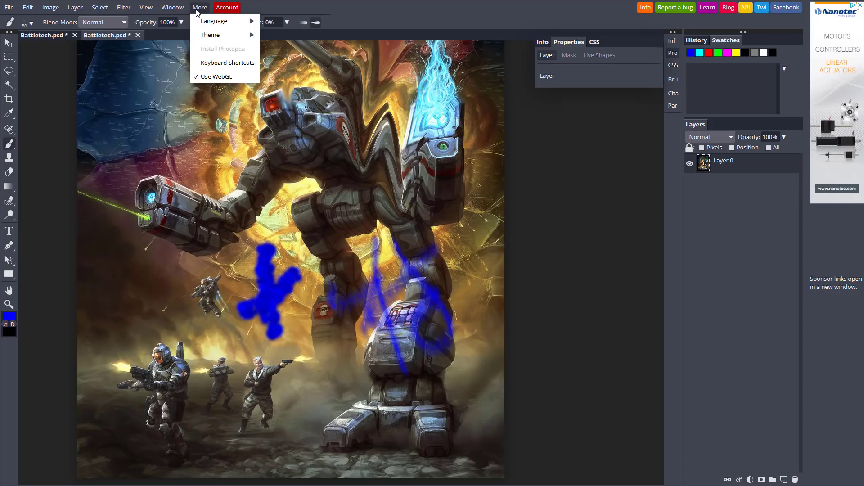
click(235, 7)
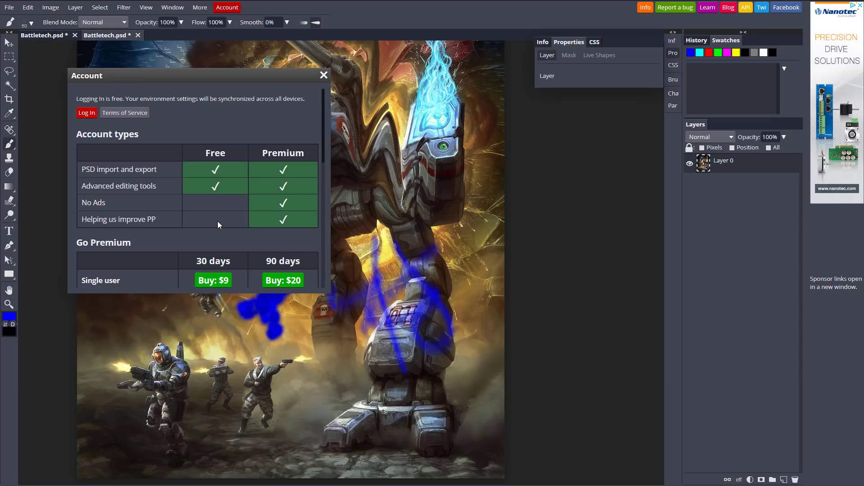
scroll(218, 223, down, 3)
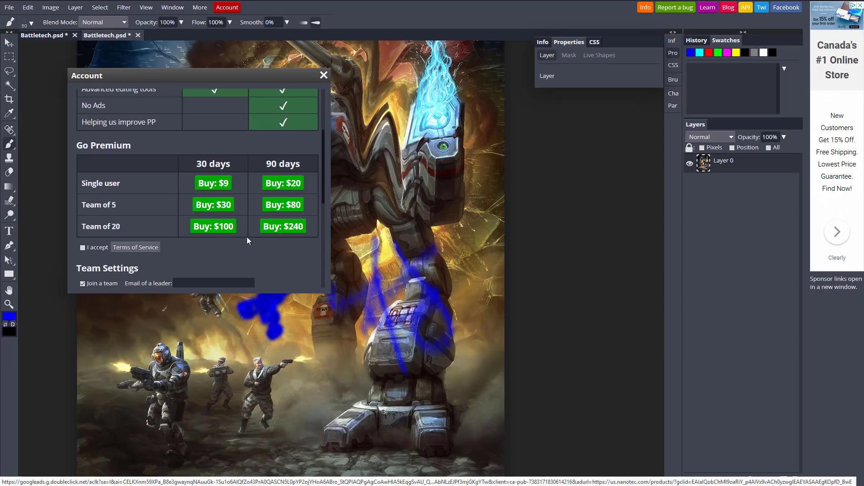
scroll(262, 193, down, 4)
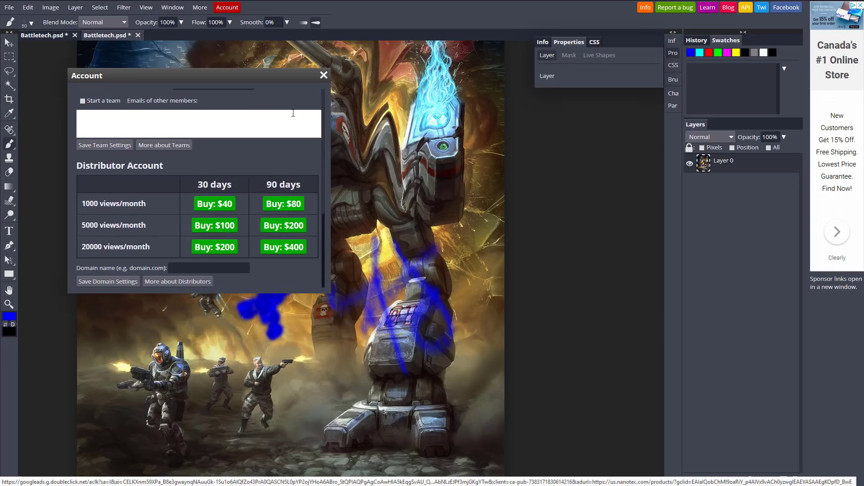
click(322, 77)
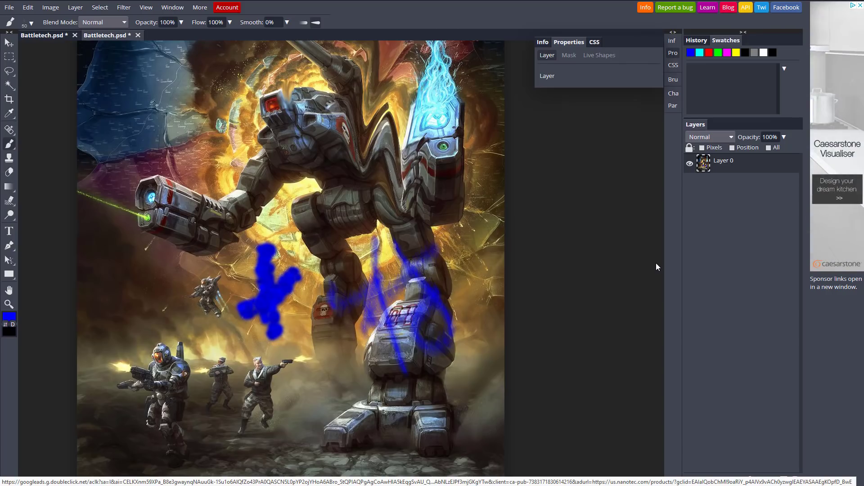
Exit the browser's full-screen mode.
key(F11)
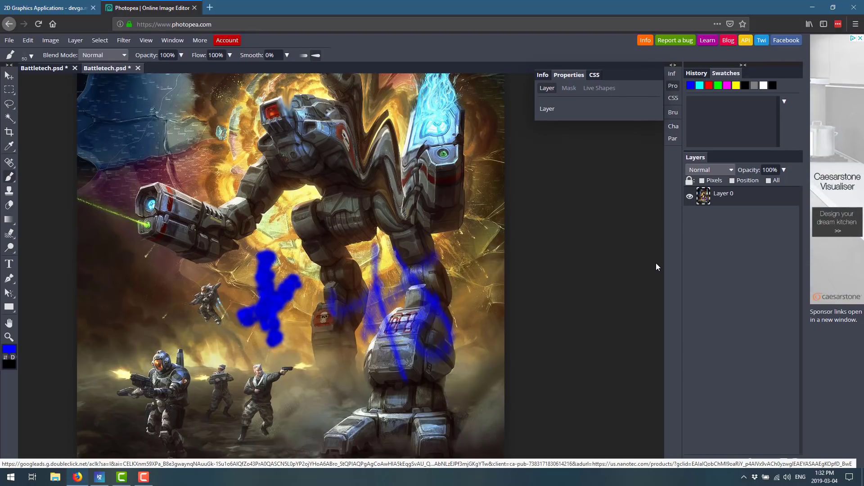